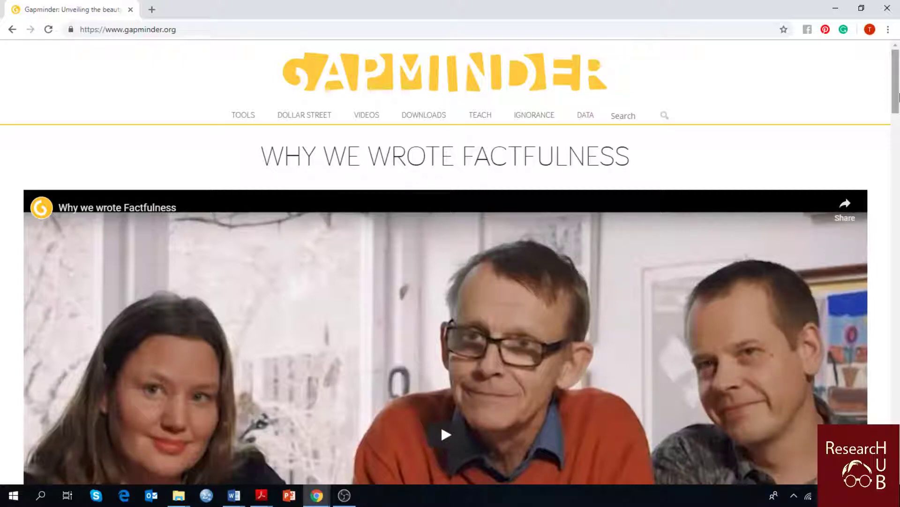
# Step: On the Gapminder data page, open the Health > Nutrition > Sugar per person (g per day) indicator
pyautogui.click(586, 118)
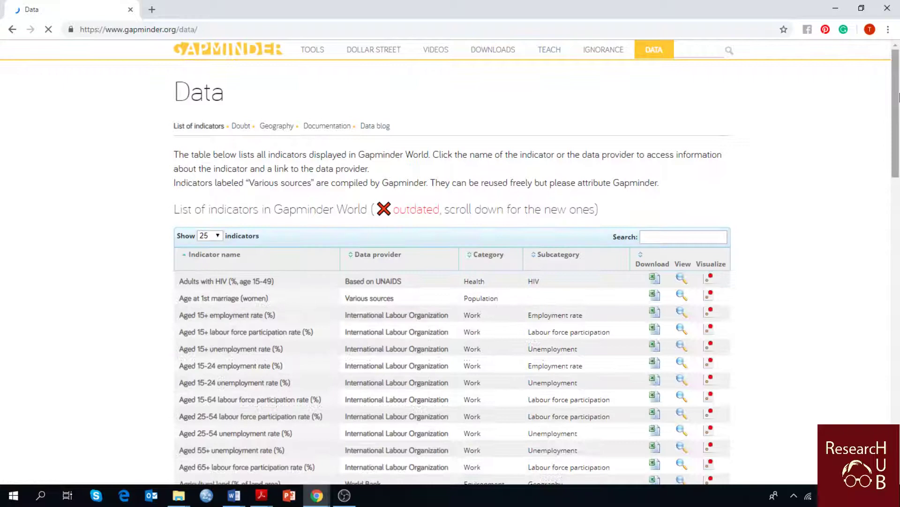
pyautogui.moveTo(899, 95); pyautogui.dragTo(899, 342)
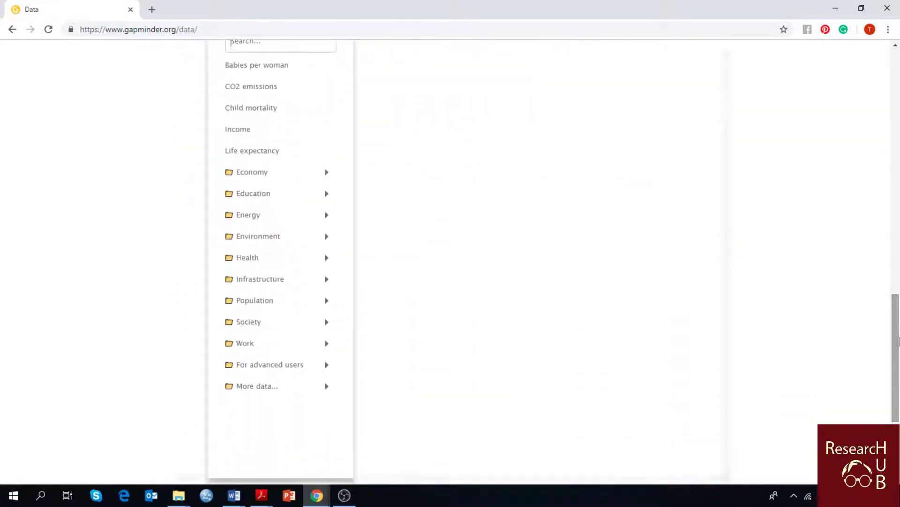
pyautogui.click(293, 267)
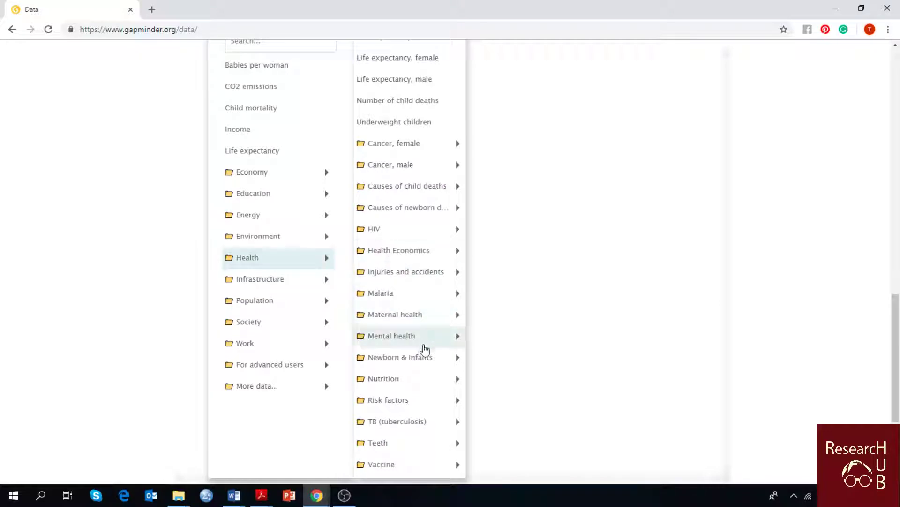
pyautogui.click(426, 378)
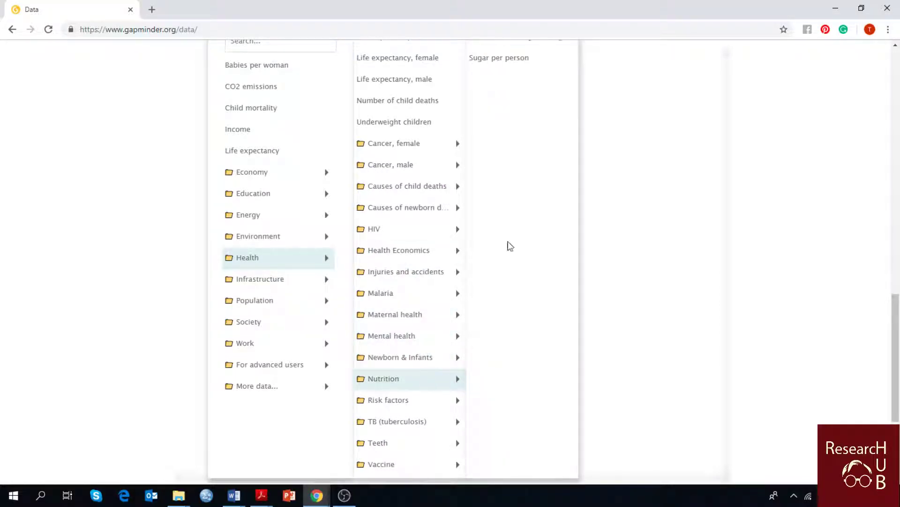
pyautogui.moveTo(899, 321); pyautogui.dragTo(899, 257)
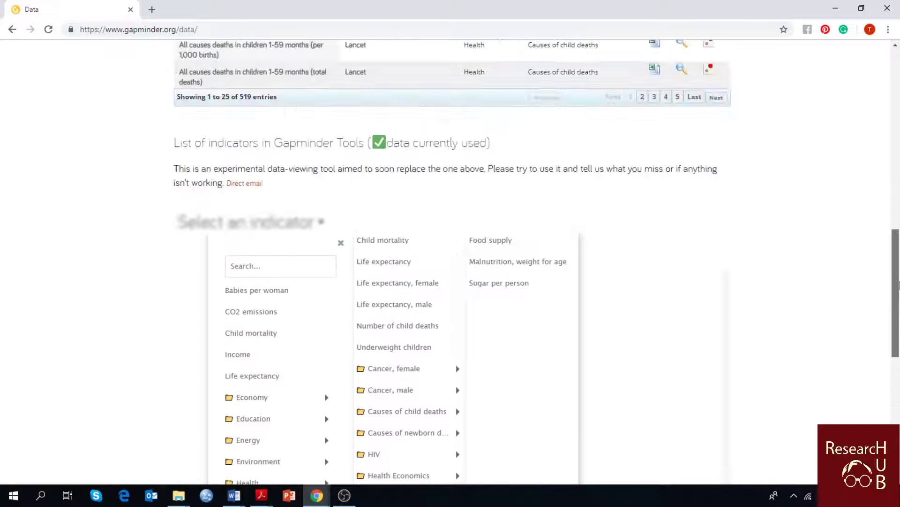
pyautogui.moveTo(499, 283)
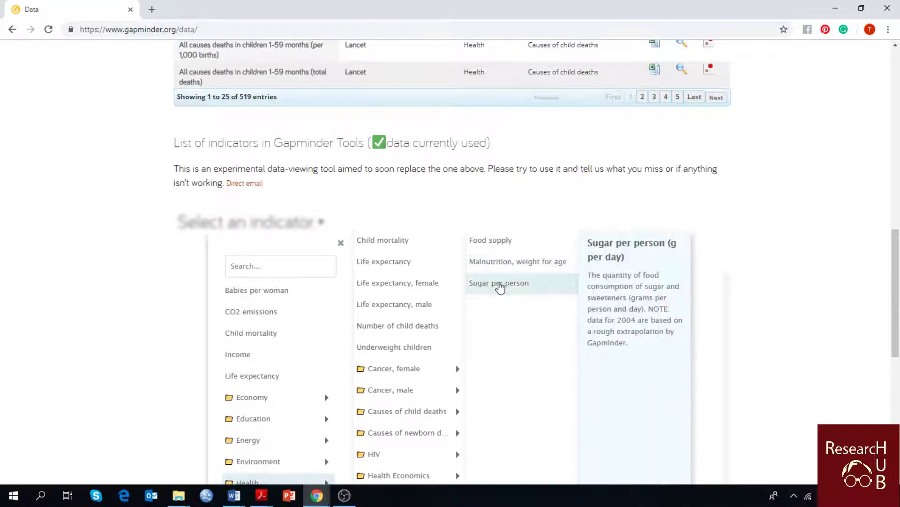
pyautogui.click(541, 287)
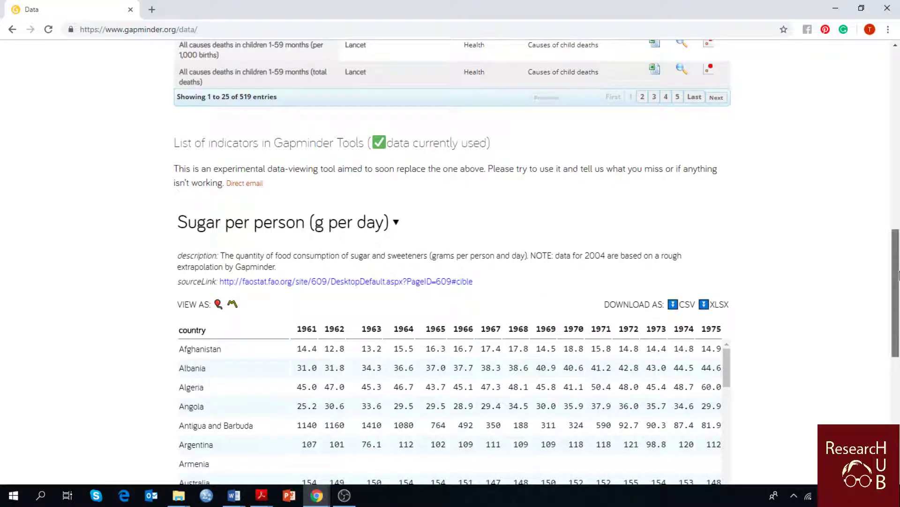
# Step: Scroll through the sugar per person country-by-year data table
pyautogui.moveTo(899, 276); pyautogui.dragTo(899, 342)
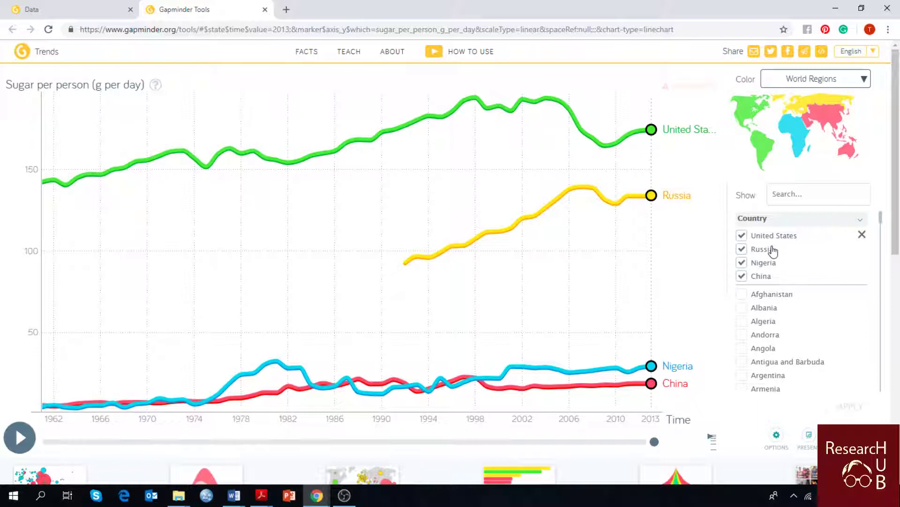
# Step: Remove Russia, Nigeria and China from the trend chart's countries
pyautogui.click(770, 251)
pyautogui.click(764, 262)
pyautogui.click(762, 276)
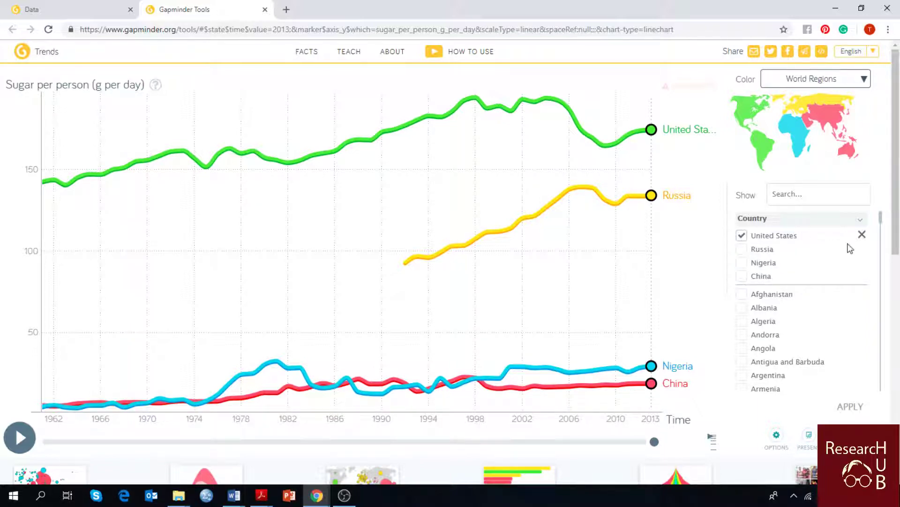
# Step: Add Ethiopia, Norway and Pakistan to the selection and apply it
pyautogui.moveTo(882, 218); pyautogui.dragTo(886, 263)
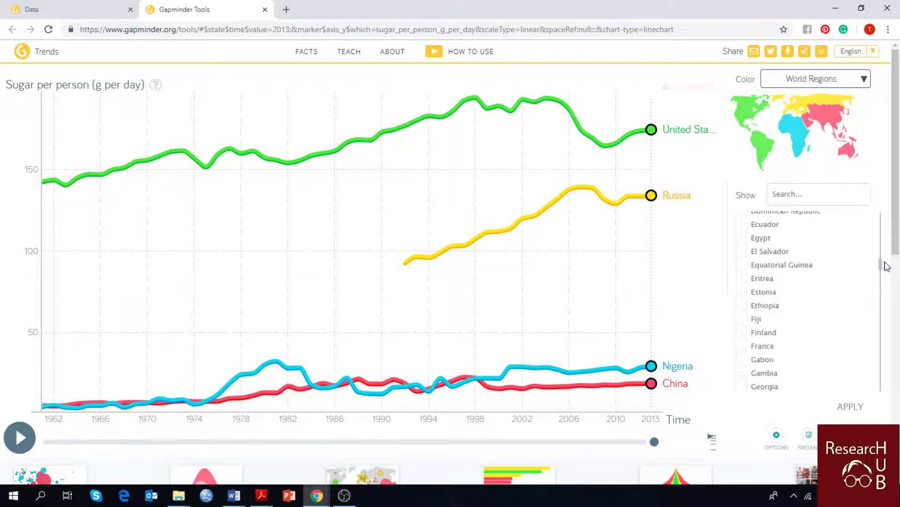
pyautogui.click(767, 307)
pyautogui.moveTo(881, 265); pyautogui.dragTo(887, 330)
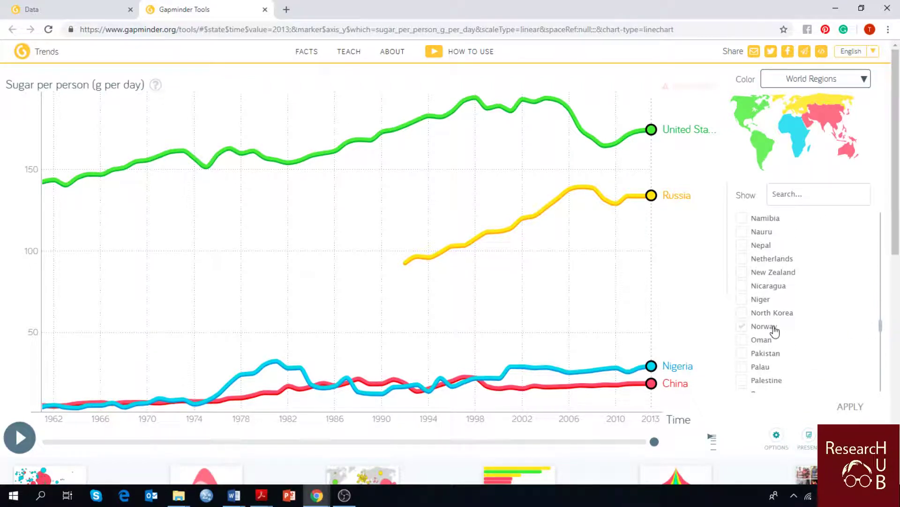
pyautogui.scroll(3, 883, 323)
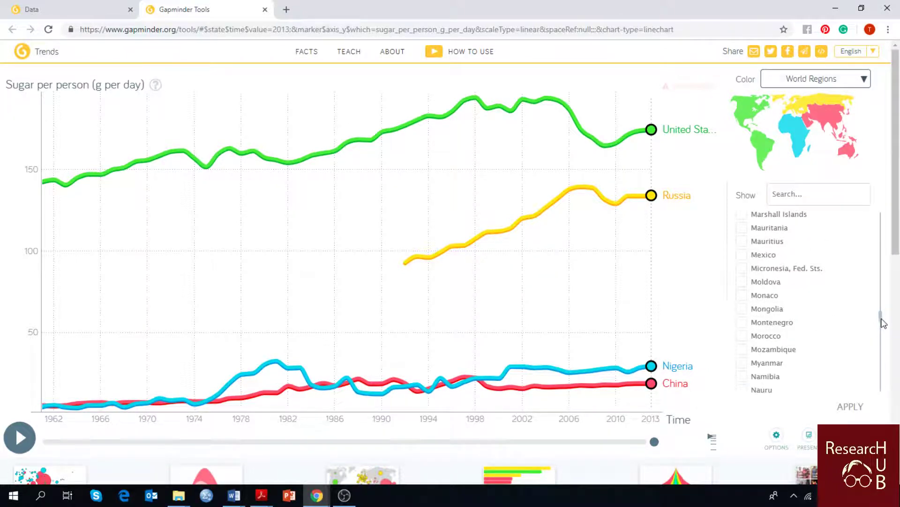
pyautogui.moveTo(884, 324); pyautogui.dragTo(883, 342)
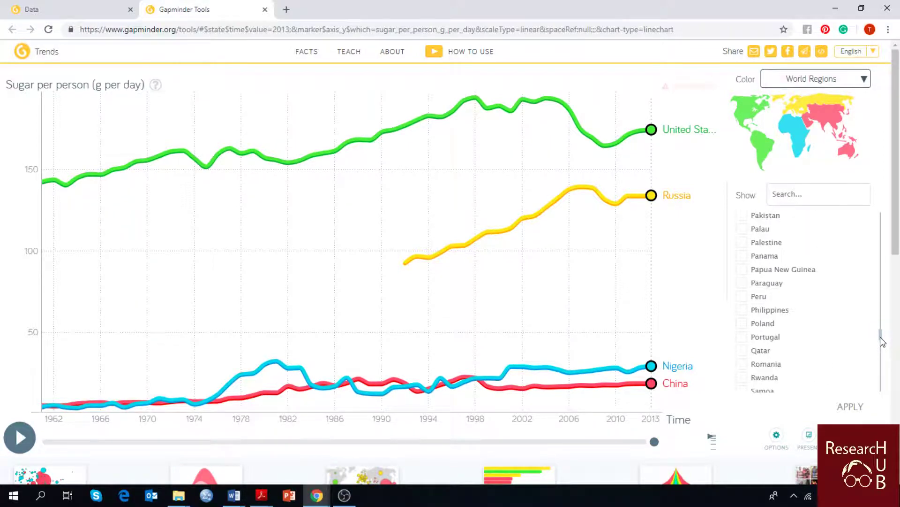
pyautogui.click(776, 218)
pyautogui.click(852, 407)
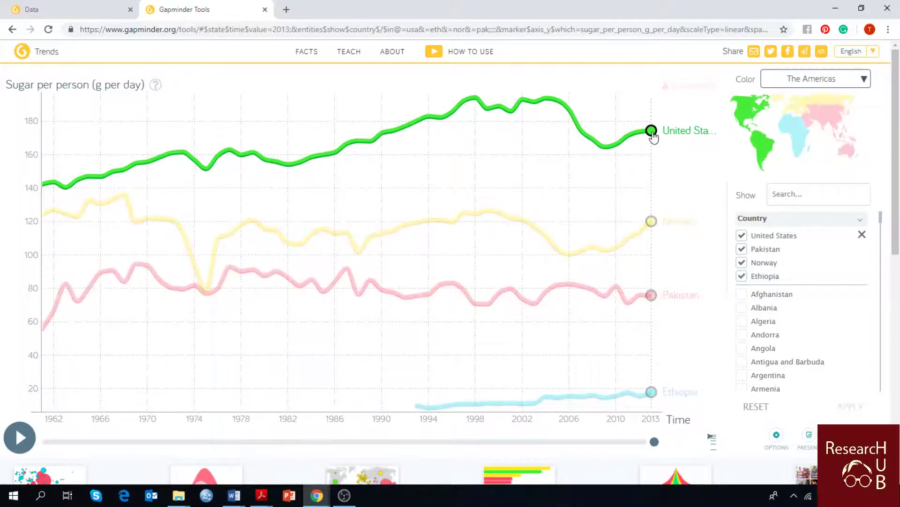
# Step: Check the lines' 2013 endpoint values, then play the trend animation from 1962
pyautogui.moveTo(653, 136)
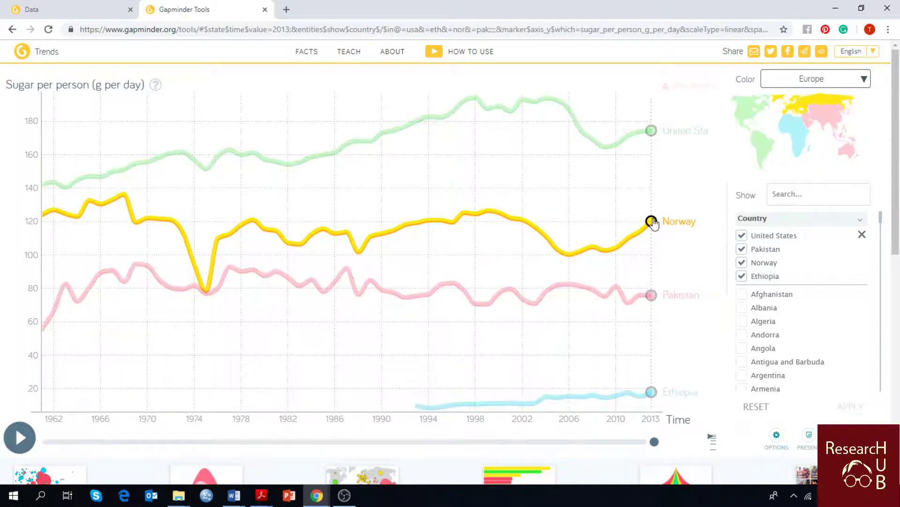
pyautogui.moveTo(653, 222)
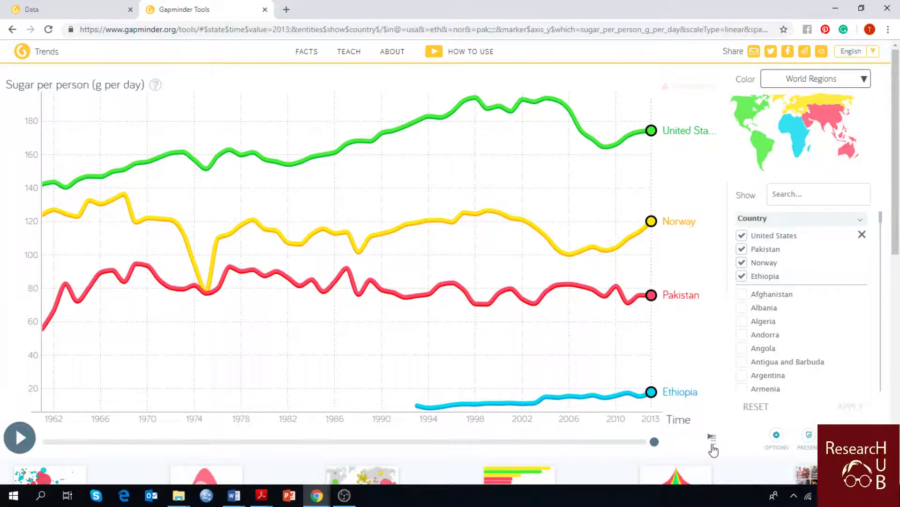
pyautogui.click(20, 441)
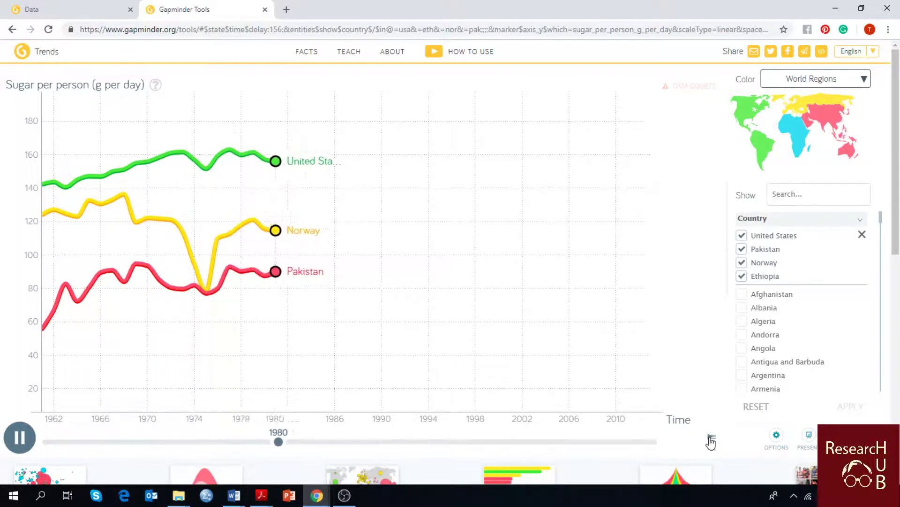
# Step: Slow the playback speed and let the sugar trend animation run through to 2013
pyautogui.moveTo(709, 444); pyautogui.dragTo(713, 455)
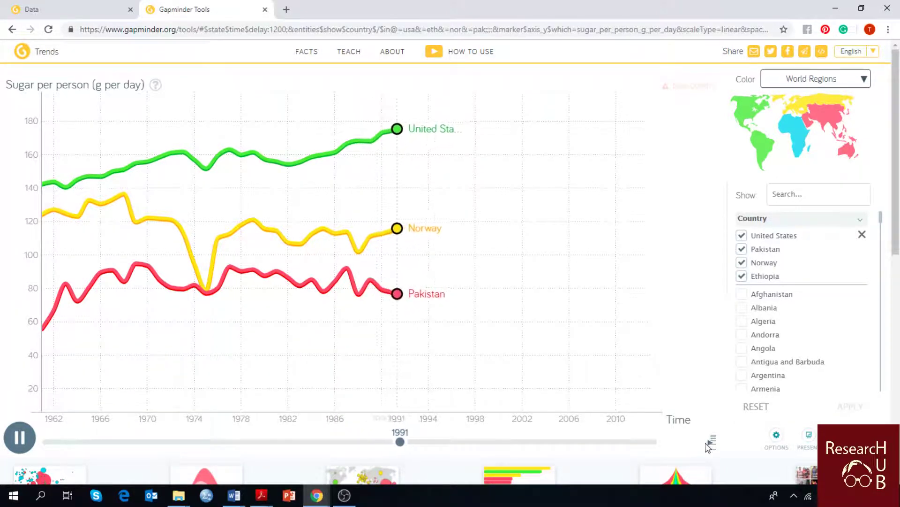
pyautogui.click(710, 446)
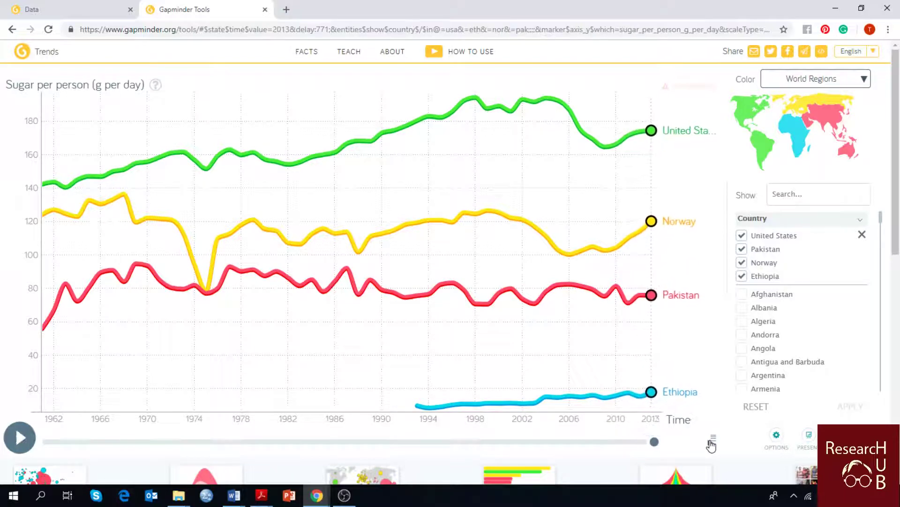
pyautogui.moveTo(899, 196); pyautogui.dragTo(899, 194)
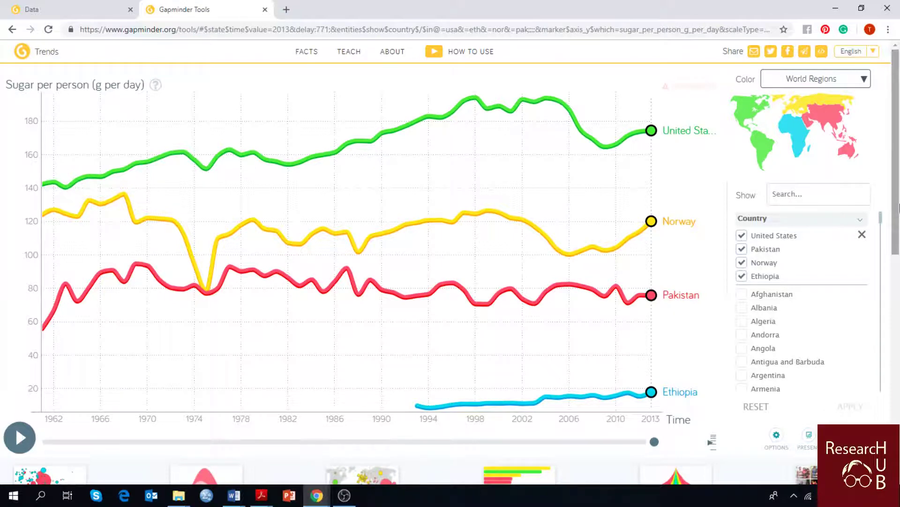
pyautogui.rightClick(899, 211)
# Step: Switch the Ranks chart's indicator to Health > Nutrition > Sugar per person for 2013
pyautogui.press('Escape')
pyautogui.scroll(-1, 350, 211)
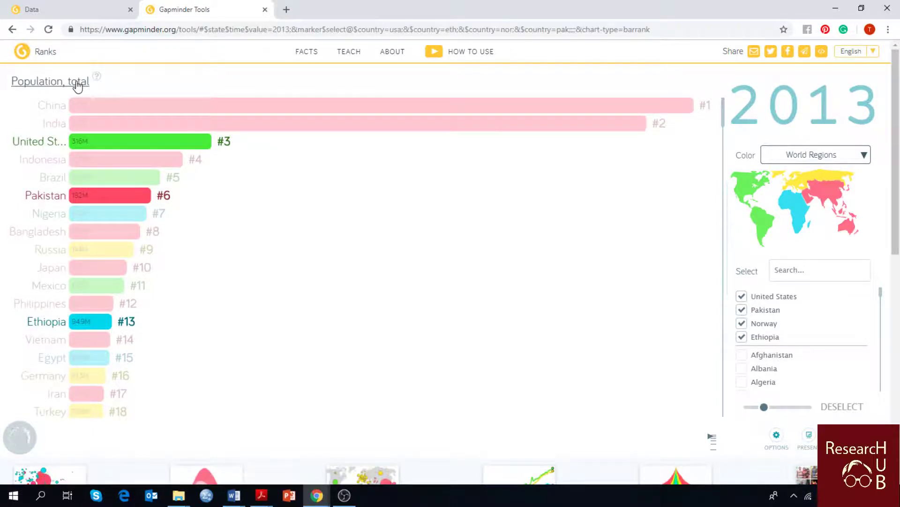
pyautogui.click(76, 82)
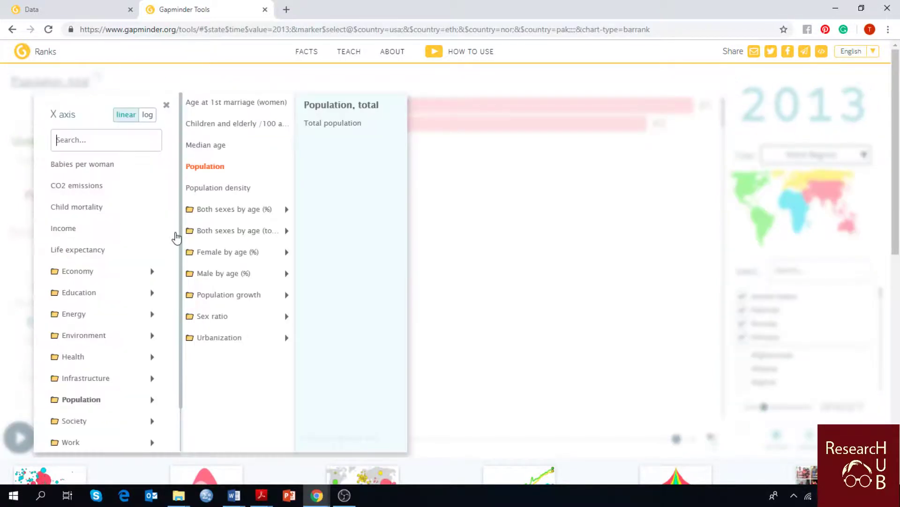
pyautogui.moveTo(137, 360)
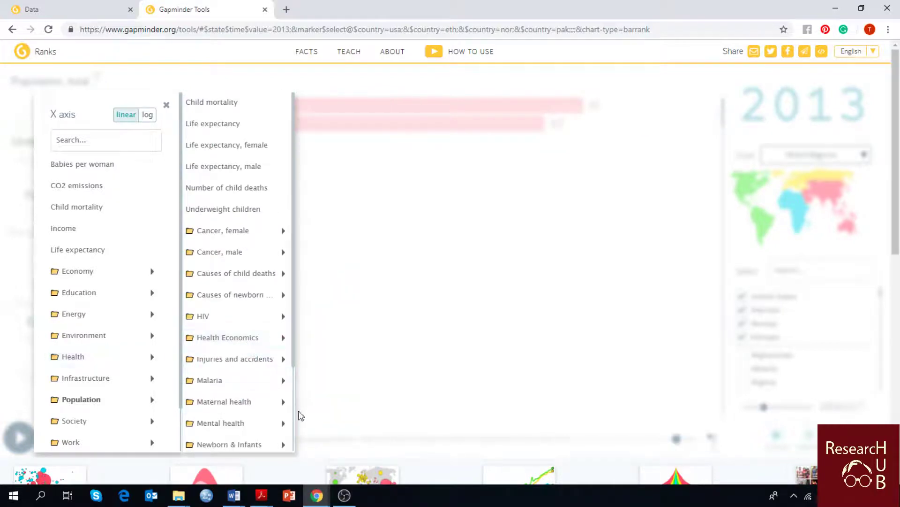
pyautogui.scroll(-3, 297, 417)
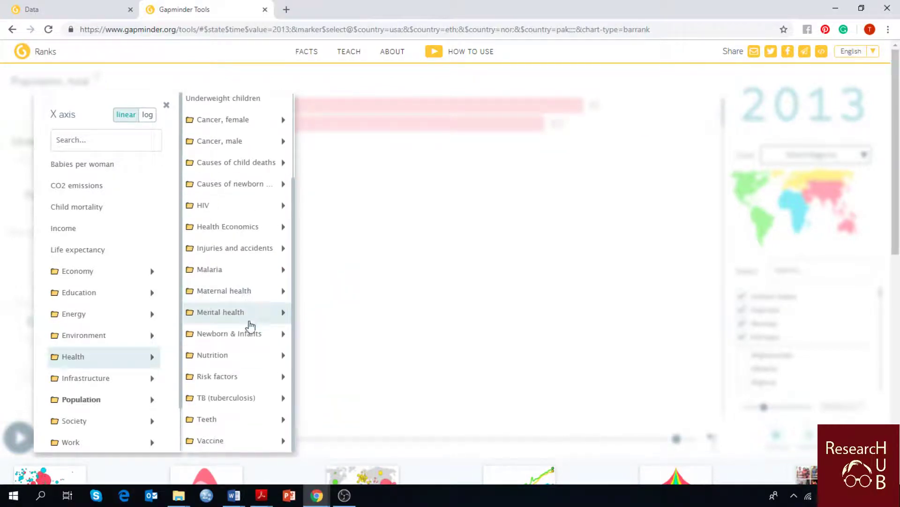
pyautogui.moveTo(251, 361)
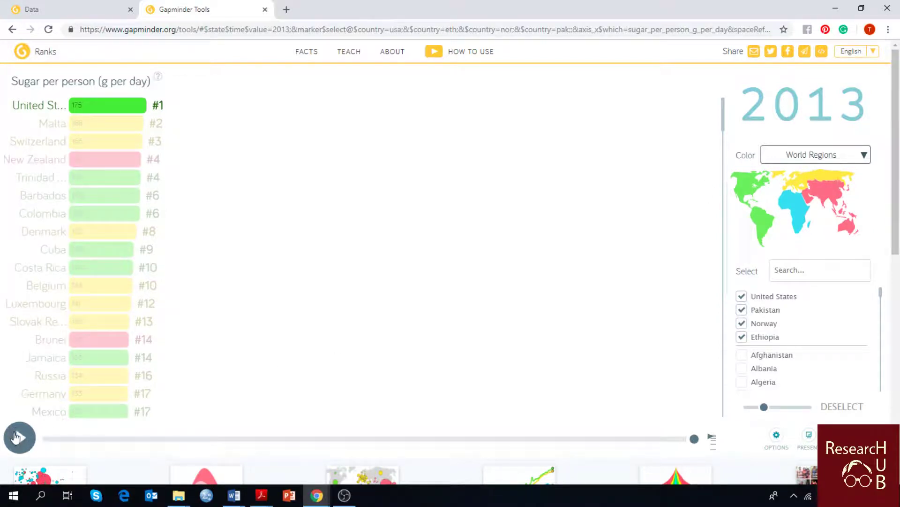
# Step: Play the sugar-per-person ranking animation from 1962 onward
pyautogui.click(17, 437)
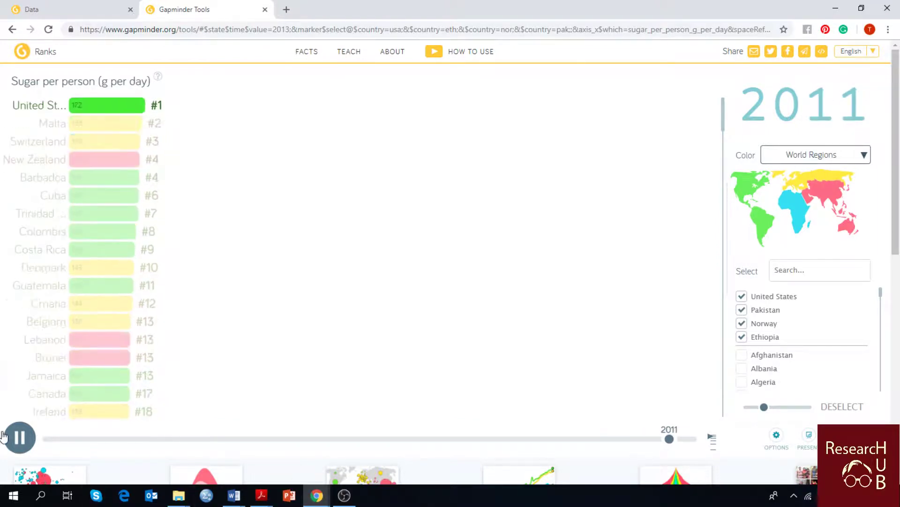
# Step: Set the deselected countries' bar opacity to about 0.53
pyautogui.moveTo(764, 407); pyautogui.dragTo(810, 407)
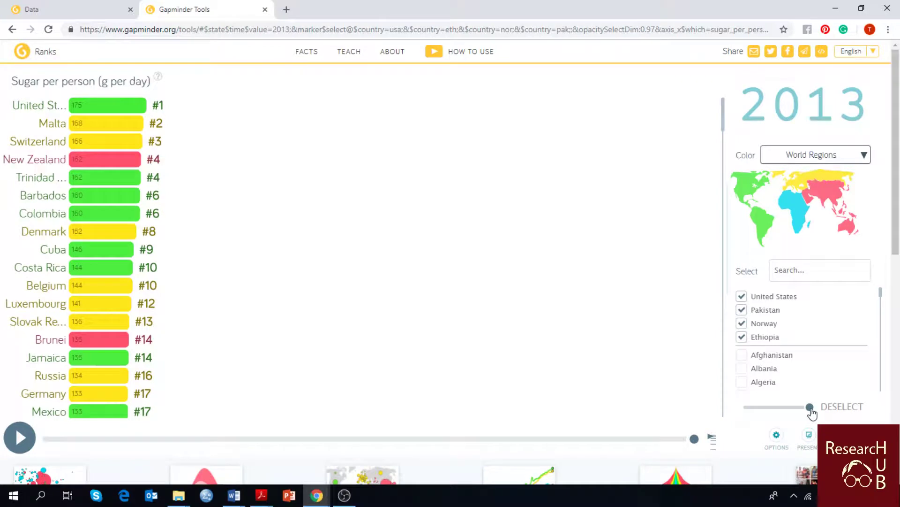
pyautogui.moveTo(810, 406)
pyautogui.mouseDown()
pyautogui.moveTo(732, 417)
pyautogui.moveTo(814, 412)
pyautogui.mouseUp()
pyautogui.moveTo(812, 407); pyautogui.dragTo(746, 418)
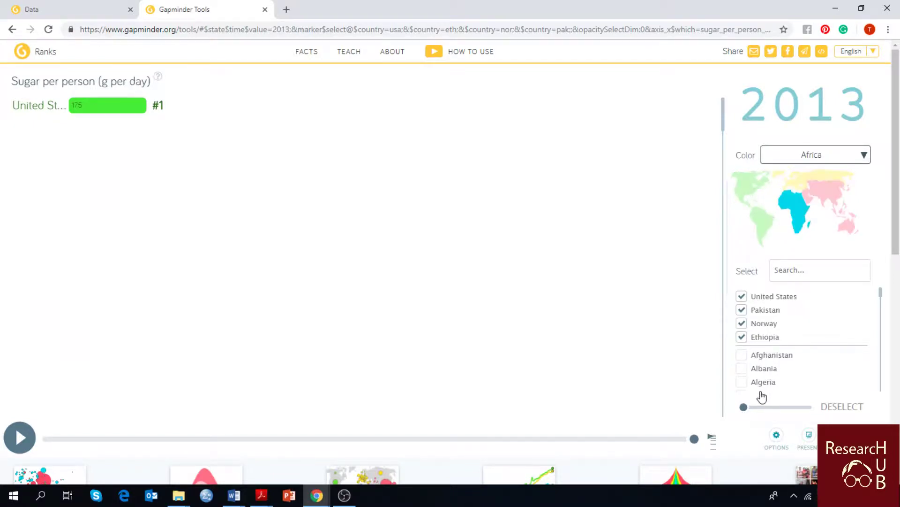
pyautogui.moveTo(745, 408); pyautogui.dragTo(783, 406)
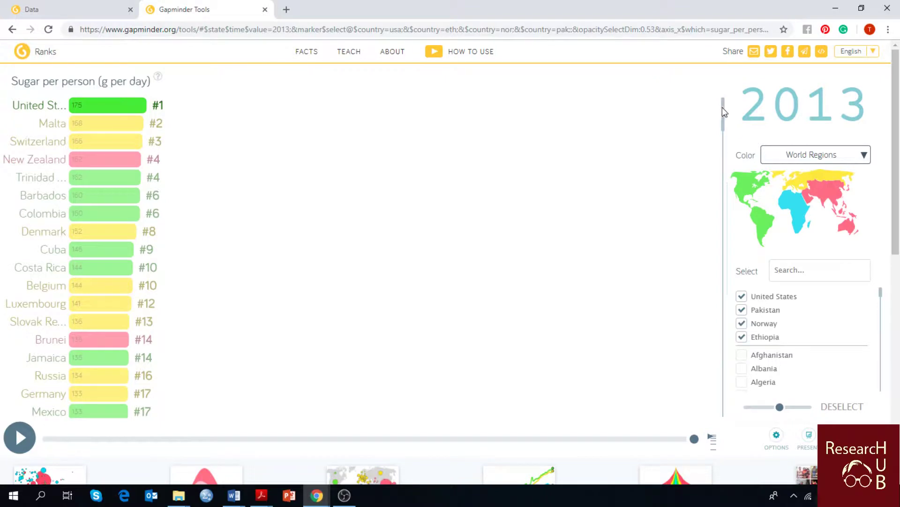
pyautogui.scroll(-1, 722, 108)
pyautogui.scroll(1, 723, 109)
pyautogui.moveTo(723, 107); pyautogui.dragTo(728, 177)
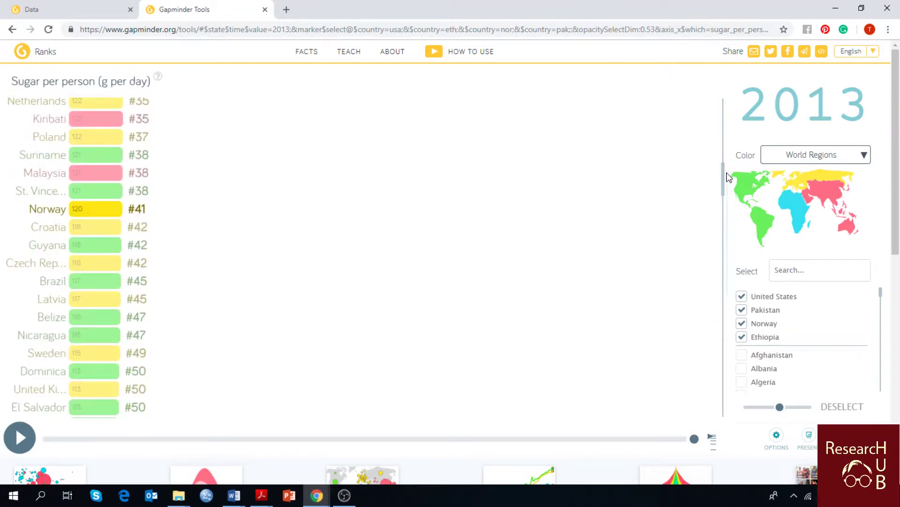
pyautogui.moveTo(728, 177); pyautogui.dragTo(728, 398)
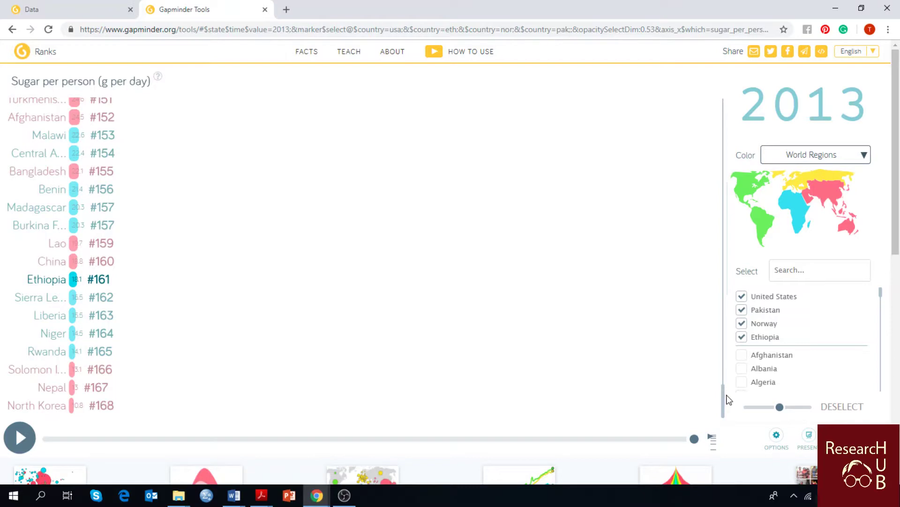
pyautogui.moveTo(727, 396); pyautogui.dragTo(719, 100)
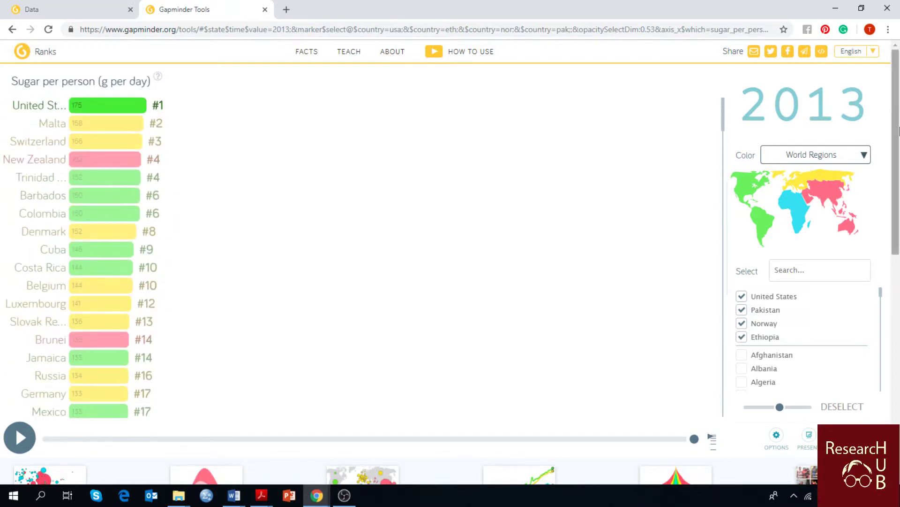